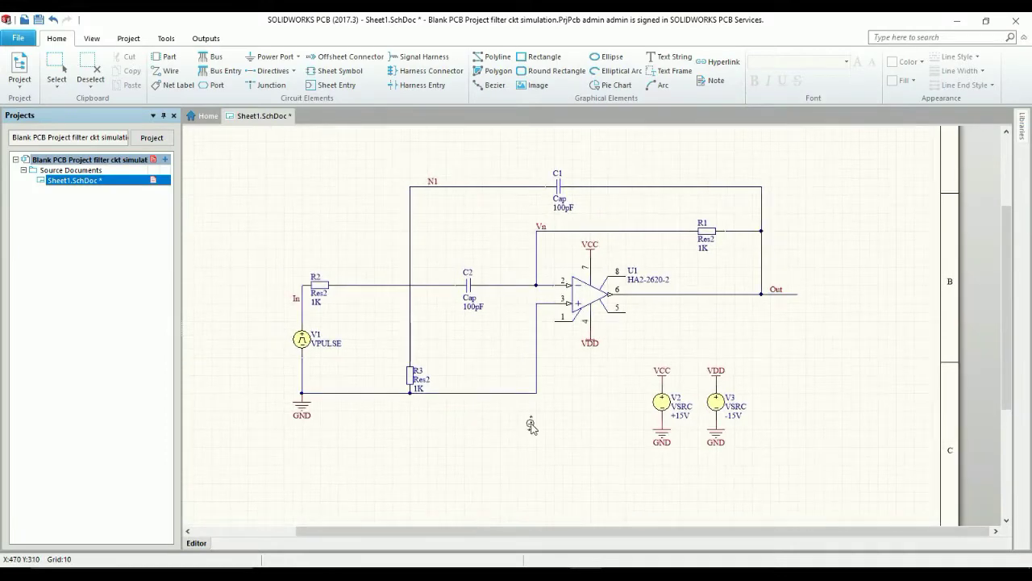
Zoom in on the op-amp filter circuit until its resistor and capacitor values are legible
scroll(532, 428, "up", 1, "ctrl")
scroll(532, 427, "up", 1, "ctrl")
scroll(532, 428, "up", 1, "ctrl")
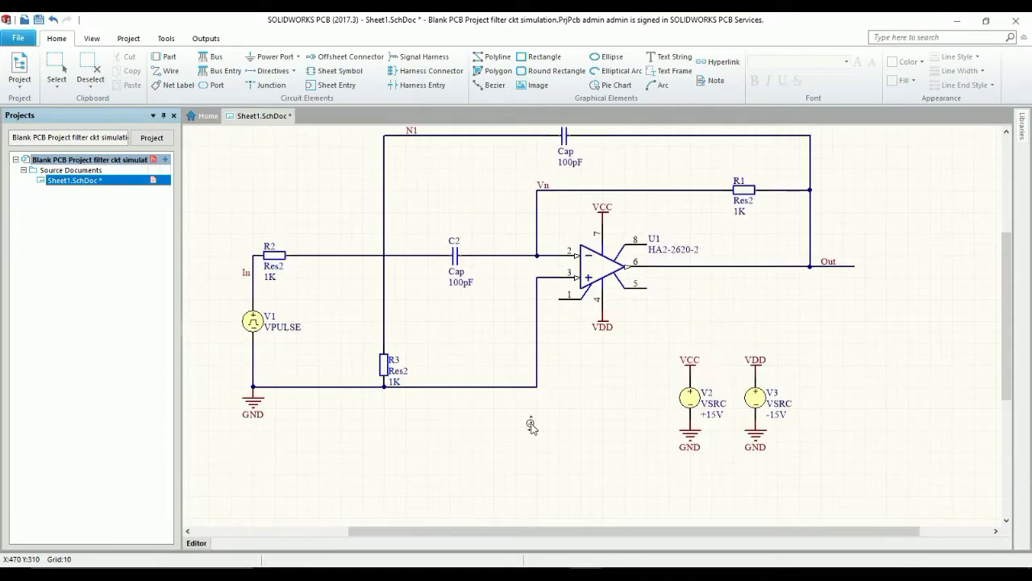
scroll(532, 427, "up", 1, "ctrl")
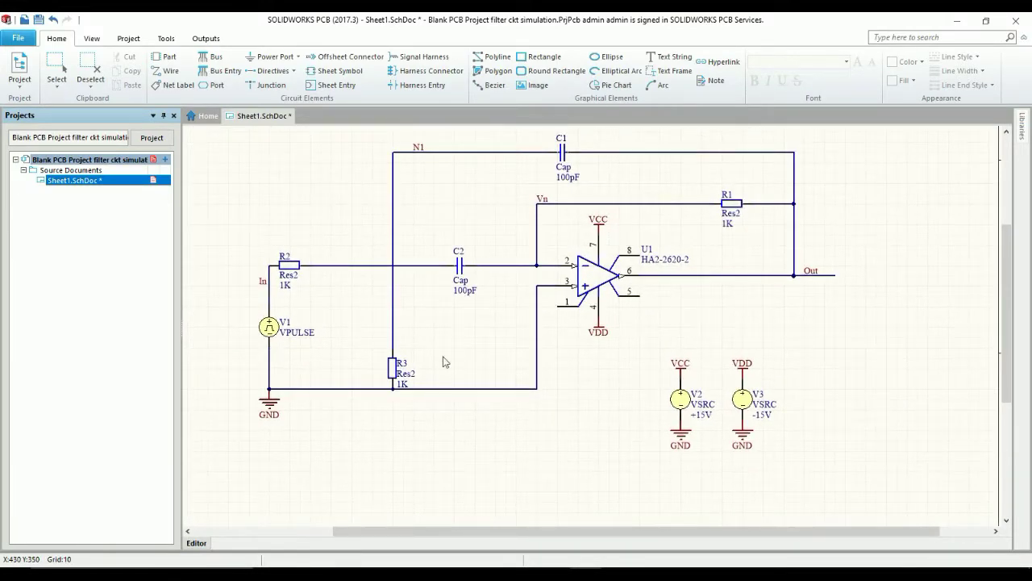
Replace resistor R2's 1K value with 35K, then deselect it
double_click(285, 288)
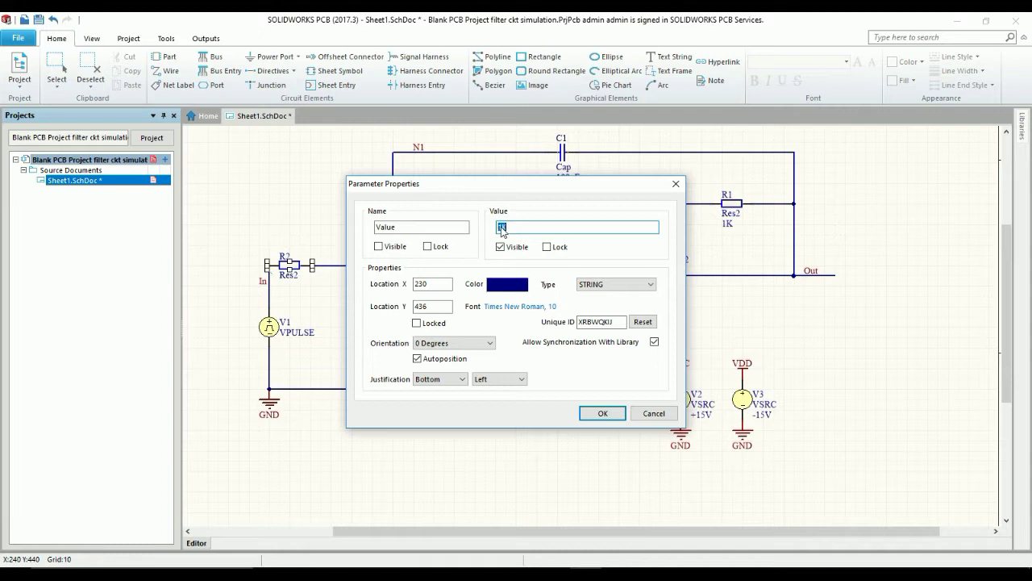
left_click(501, 229)
key("BackSpace")
key("BackSpace")
type("3")
type("5K")
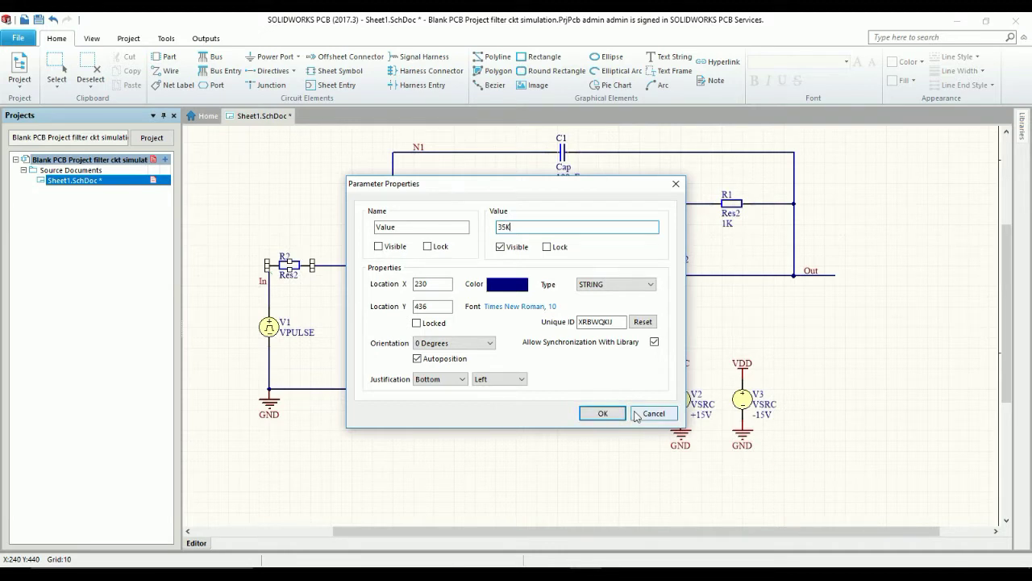
left_click(603, 413)
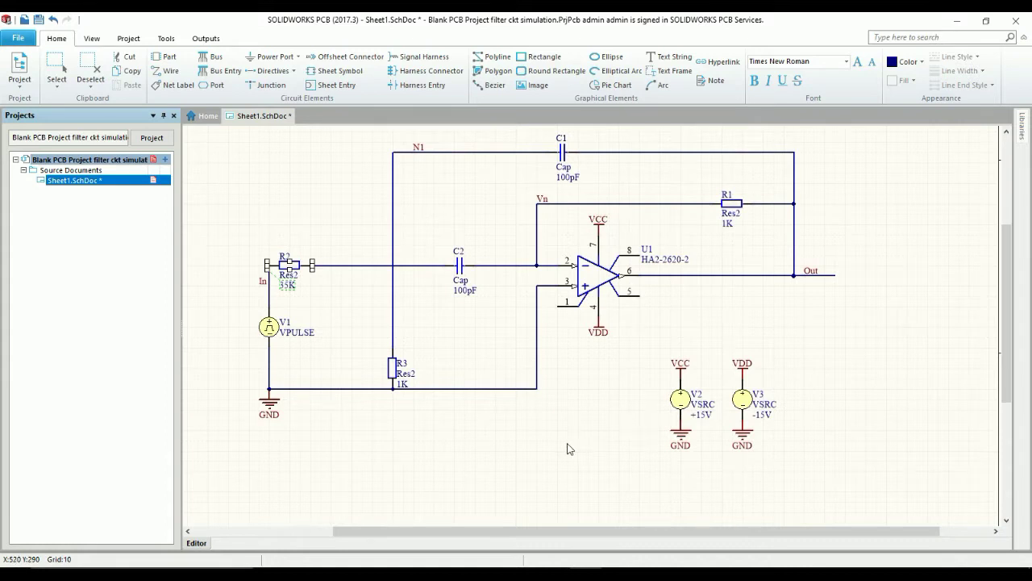
left_click(508, 448)
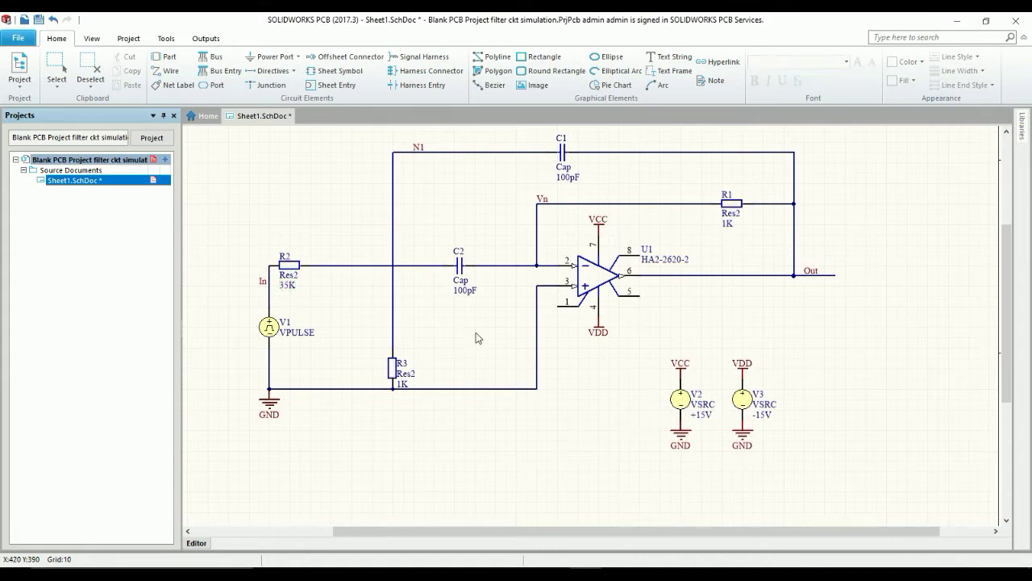
Overwrite capacitor C2's 100pF value with 0.03u
double_click(465, 291)
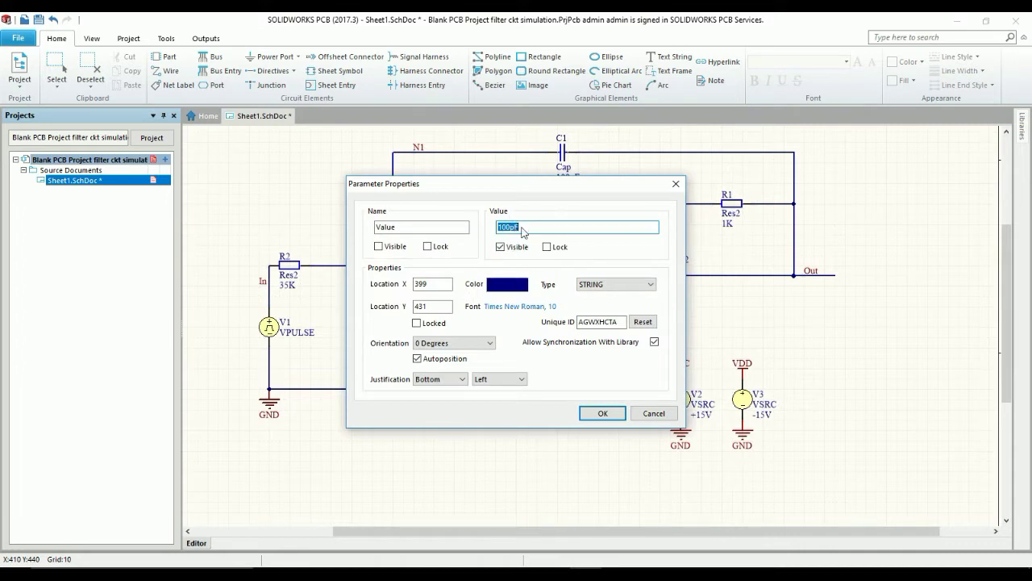
type("0")
type(".03")
type("u")
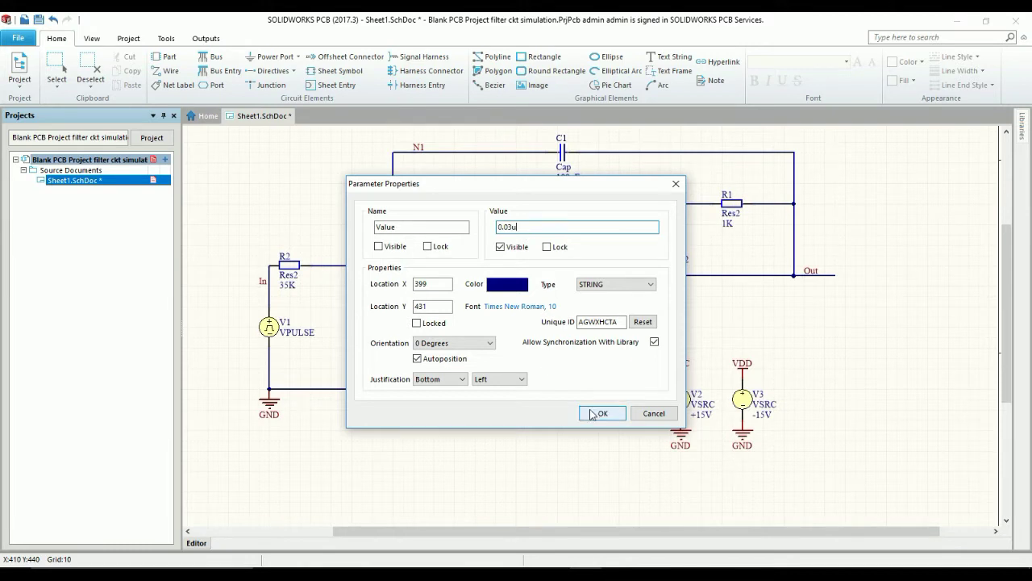
left_click(597, 412)
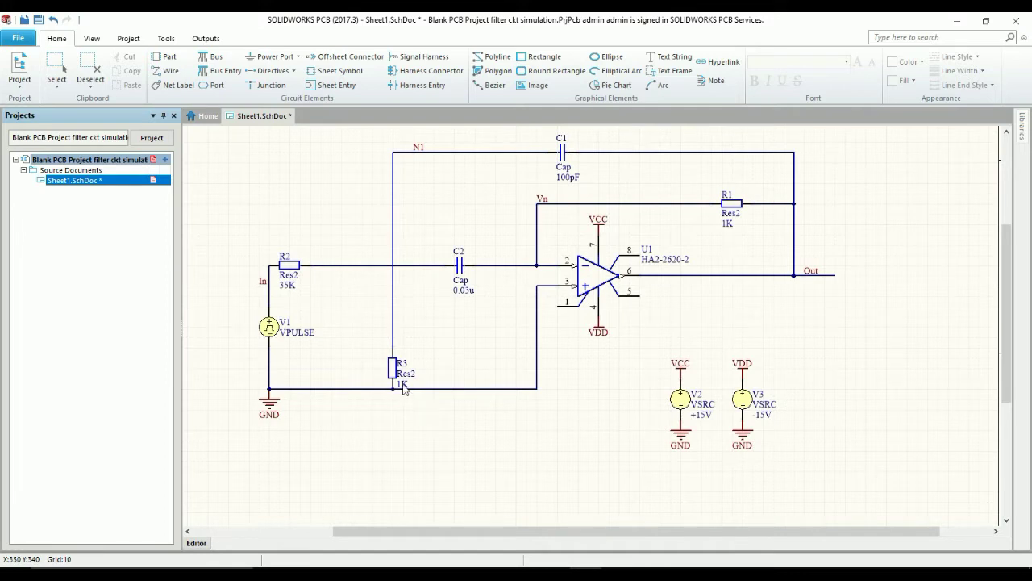
Edit resistor R3's value to 400K
double_click(402, 386)
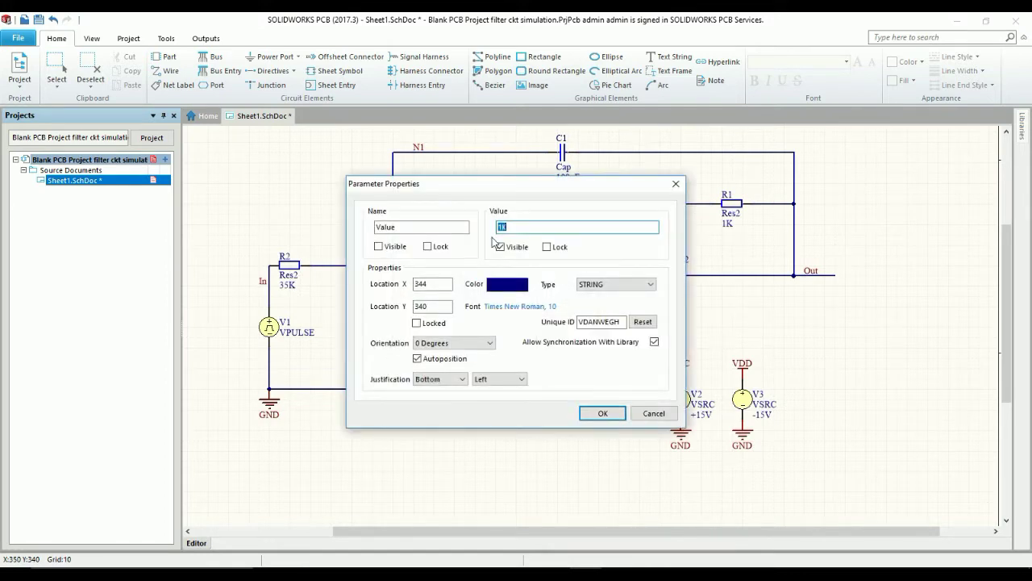
left_click(501, 227)
key("BackSpace")
type("4")
type("00")
left_click(602, 413)
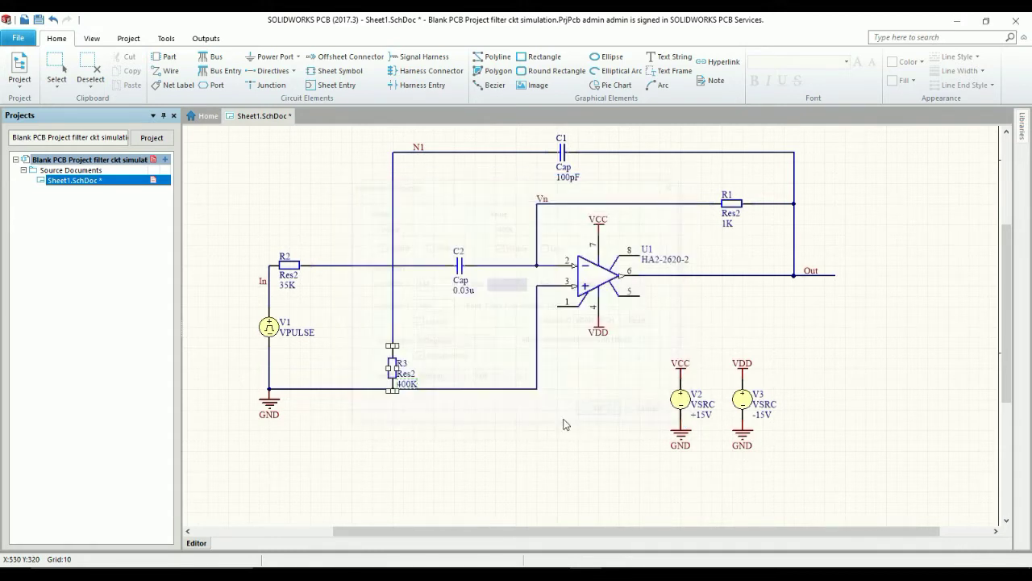
Set capacitor C1's value to 0.03u and deselect it
double_click(569, 178)
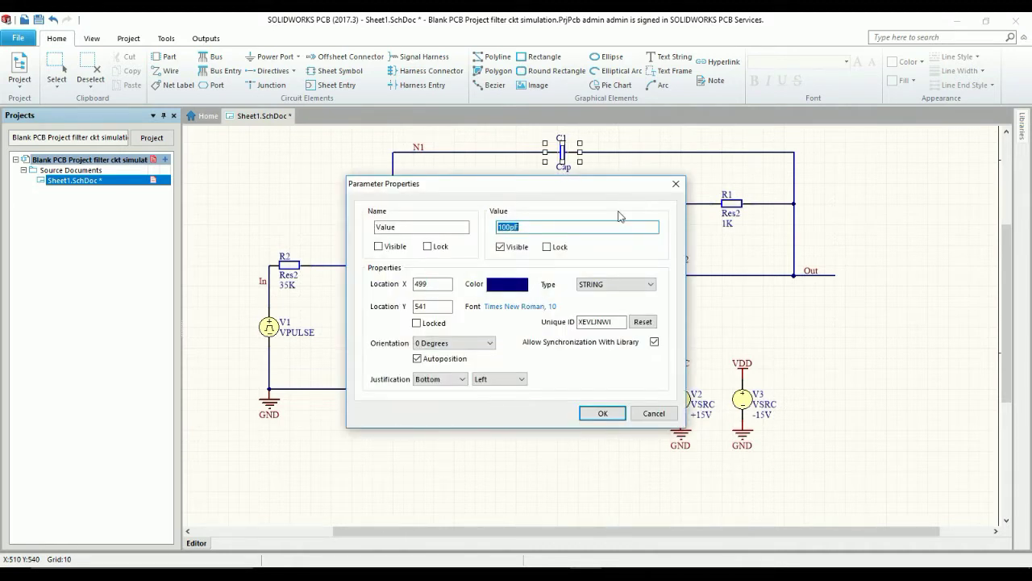
type("0")
type(".03u")
left_click(600, 414)
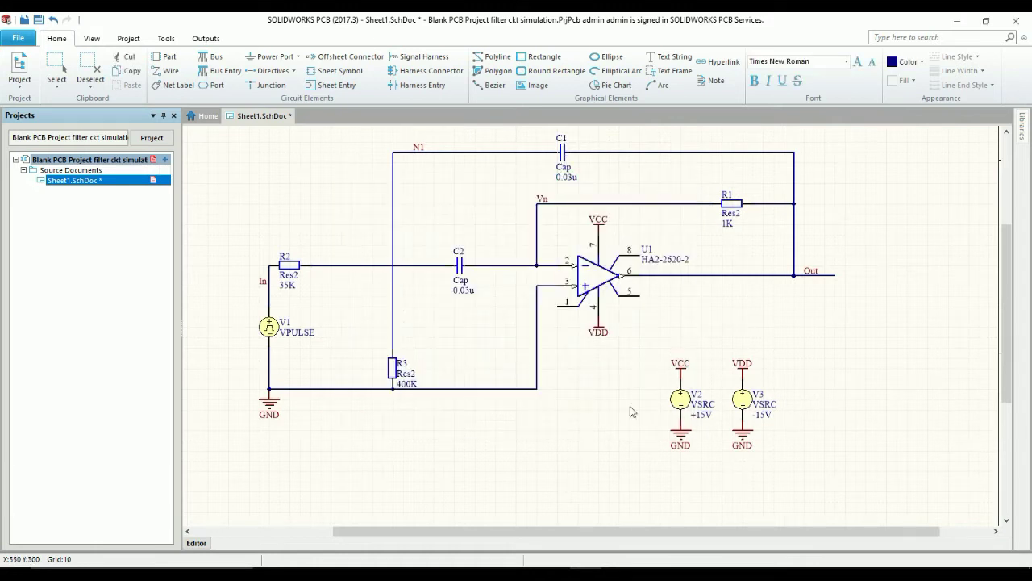
left_click(630, 411)
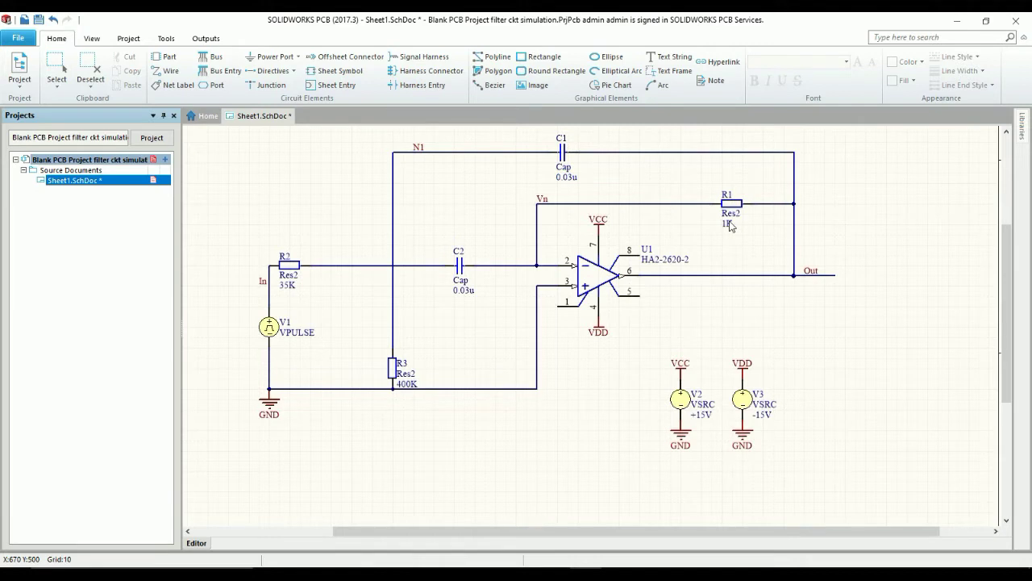
Insert 50 after the 1 in R1's value so it reads 150K
double_click(730, 225)
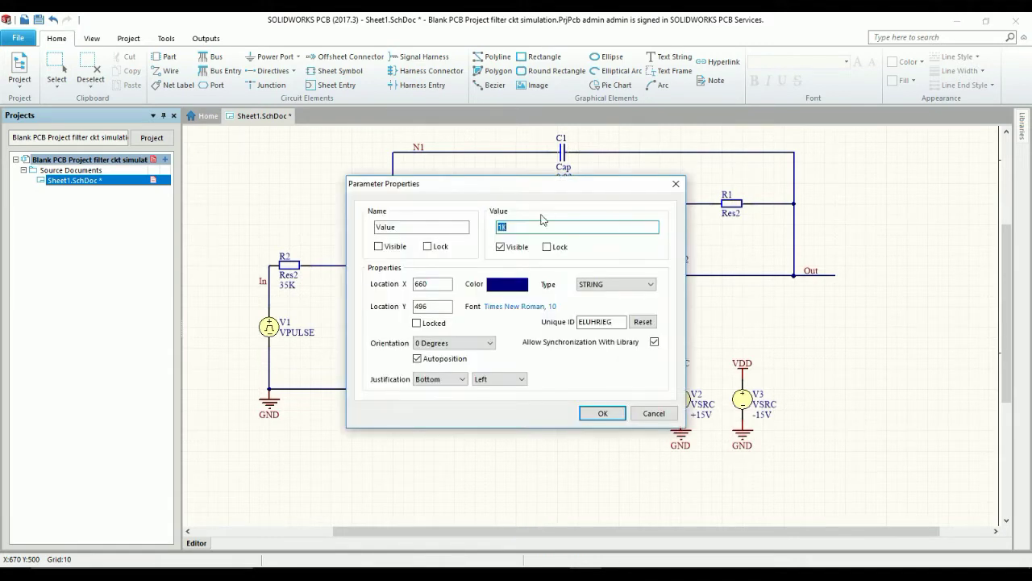
left_click(501, 229)
type("50")
left_click(603, 413)
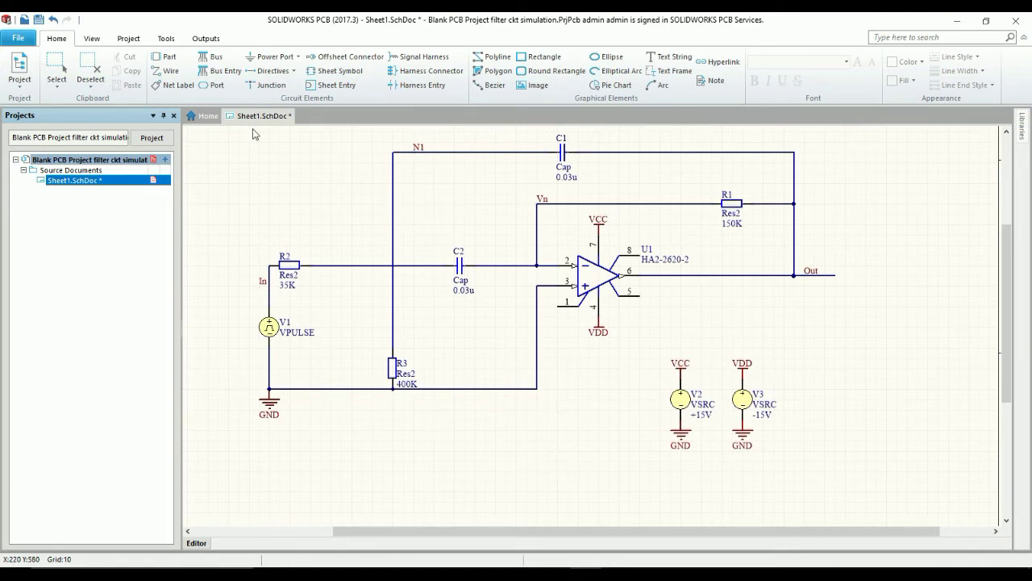
Open the XSPICE Analyses Setup, review Operating Point and Transient settings, and reopen it
left_click(166, 39)
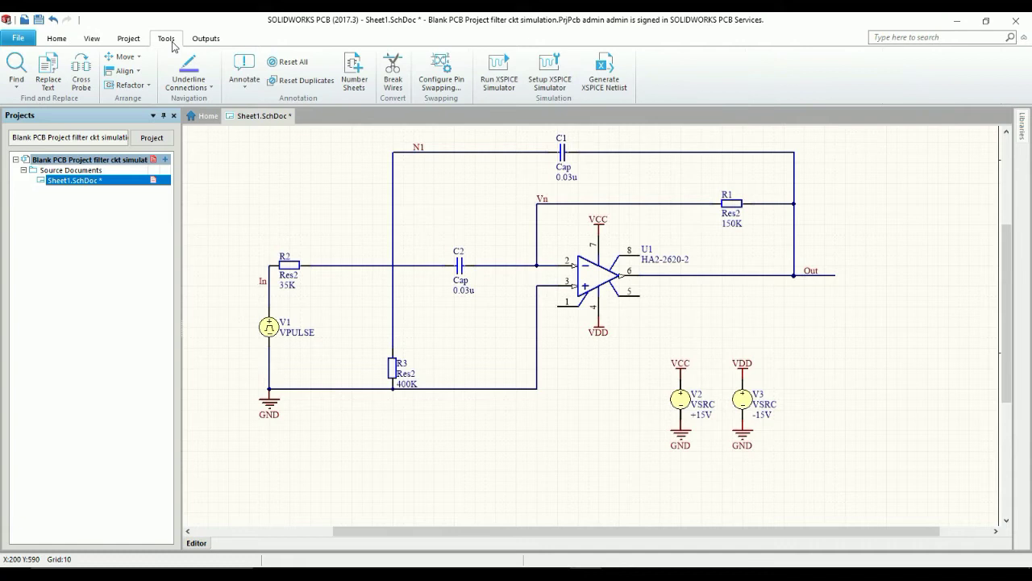
left_click(553, 78)
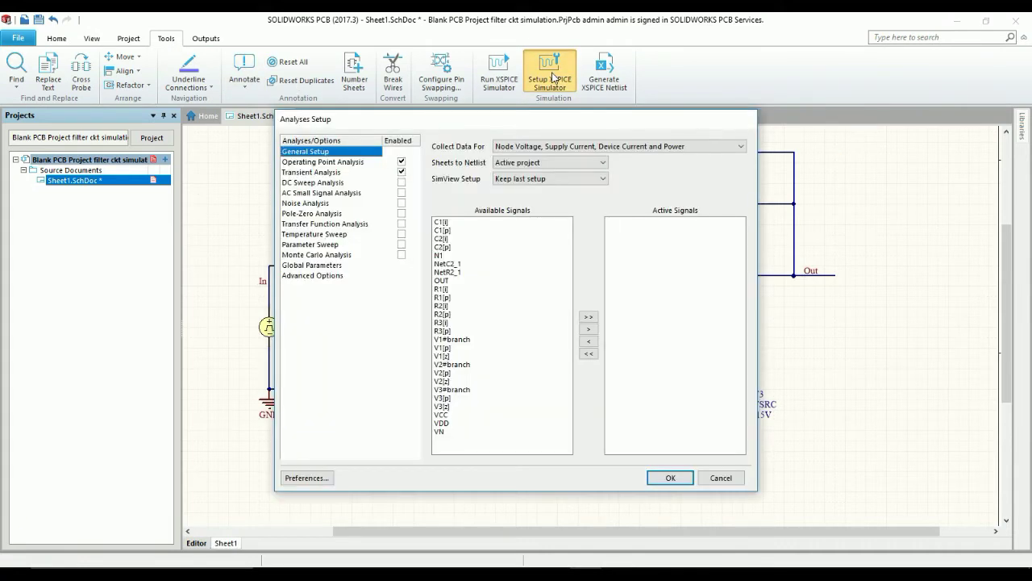
left_click(337, 165)
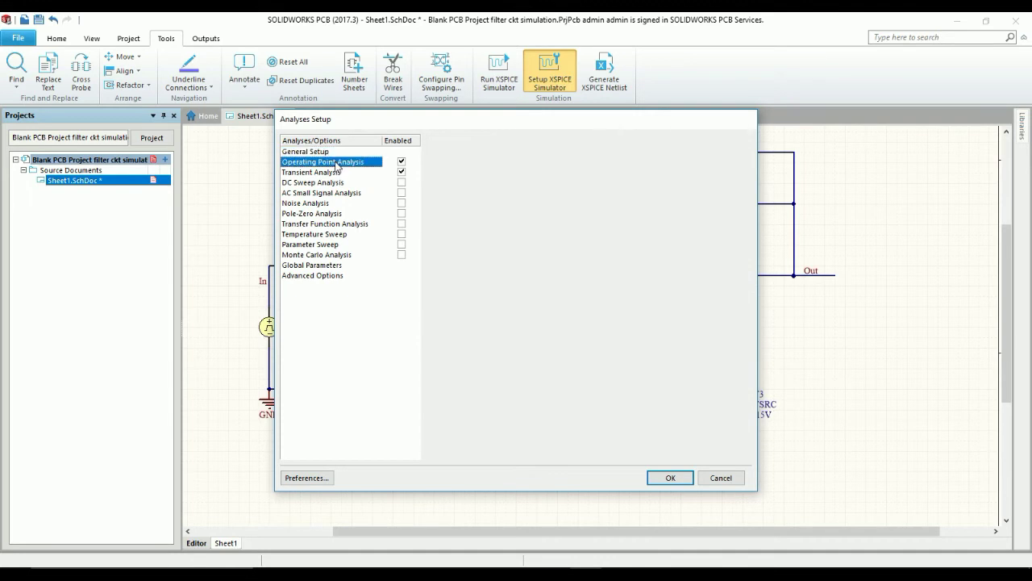
left_click(337, 172)
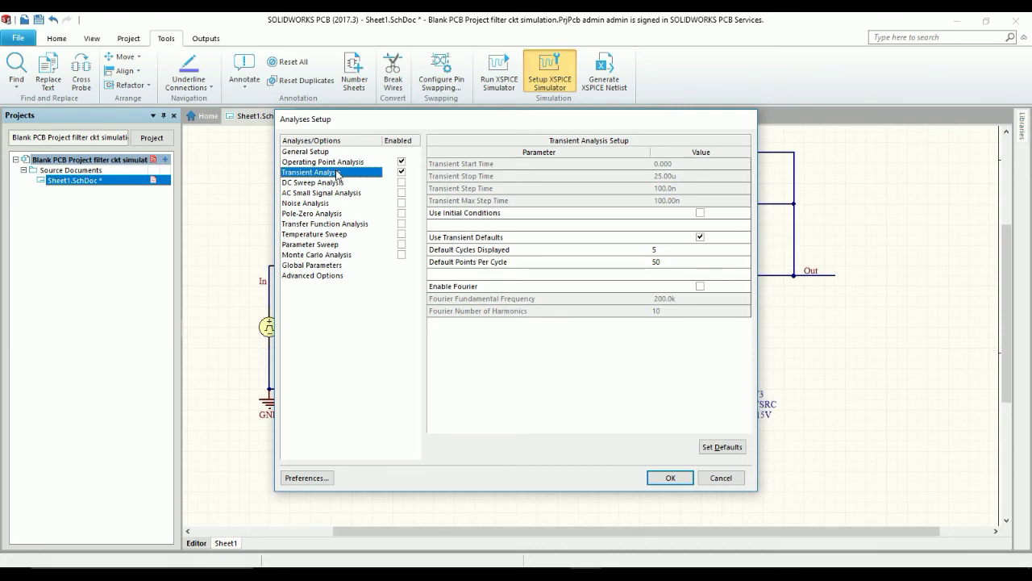
left_click(720, 477)
left_click(549, 71)
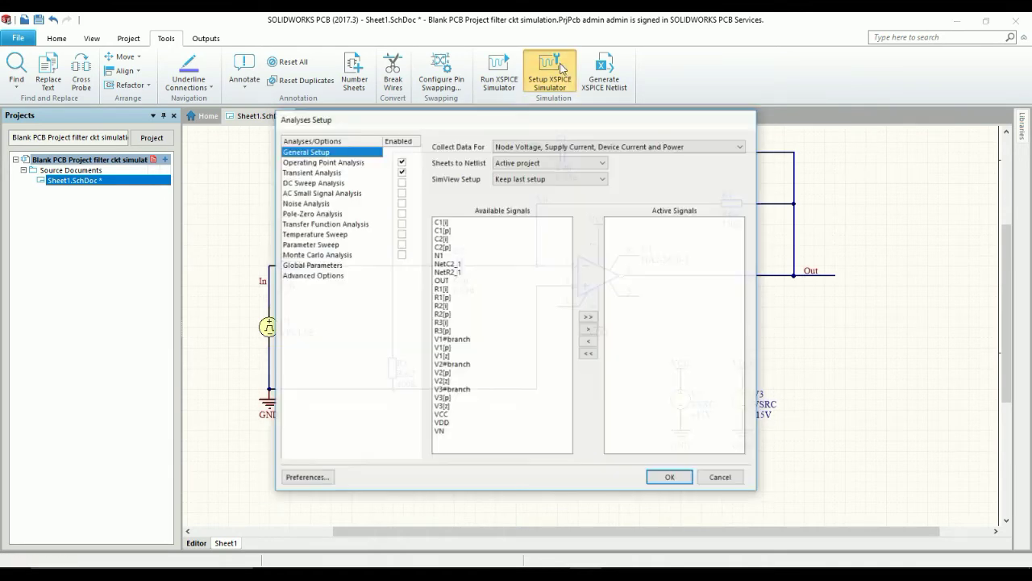
Add OUT to the active signals and netlist only the active sheet
left_click(446, 280)
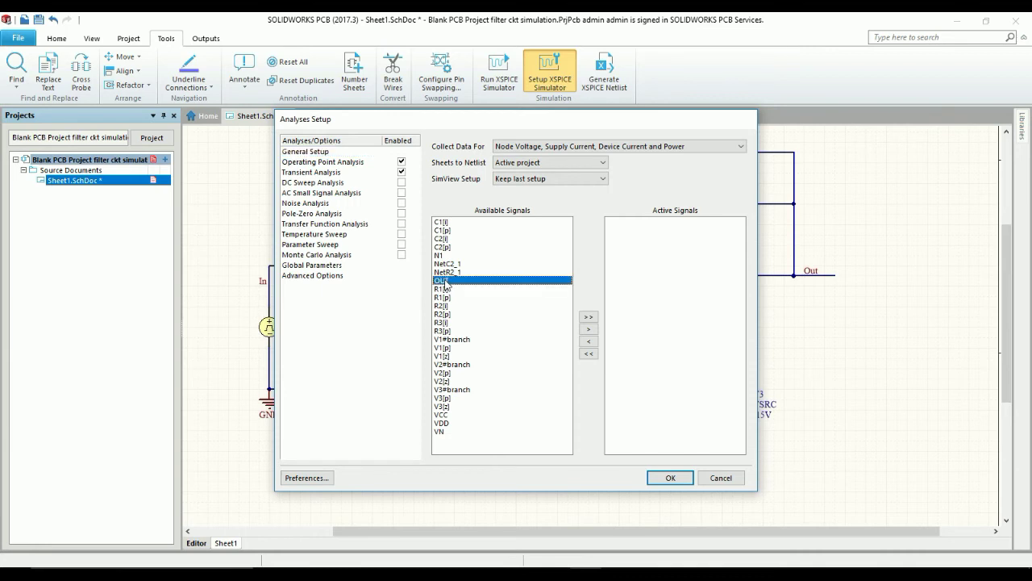
left_click(589, 328)
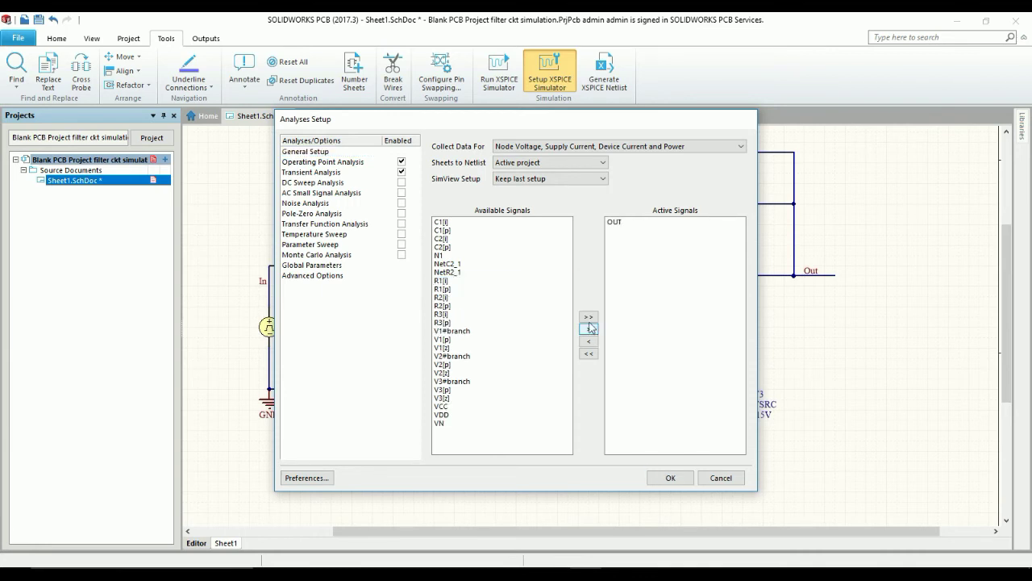
left_click(540, 164)
left_click(516, 175)
Set SimView to show active signals and keep collecting voltage, current and power
left_click(548, 179)
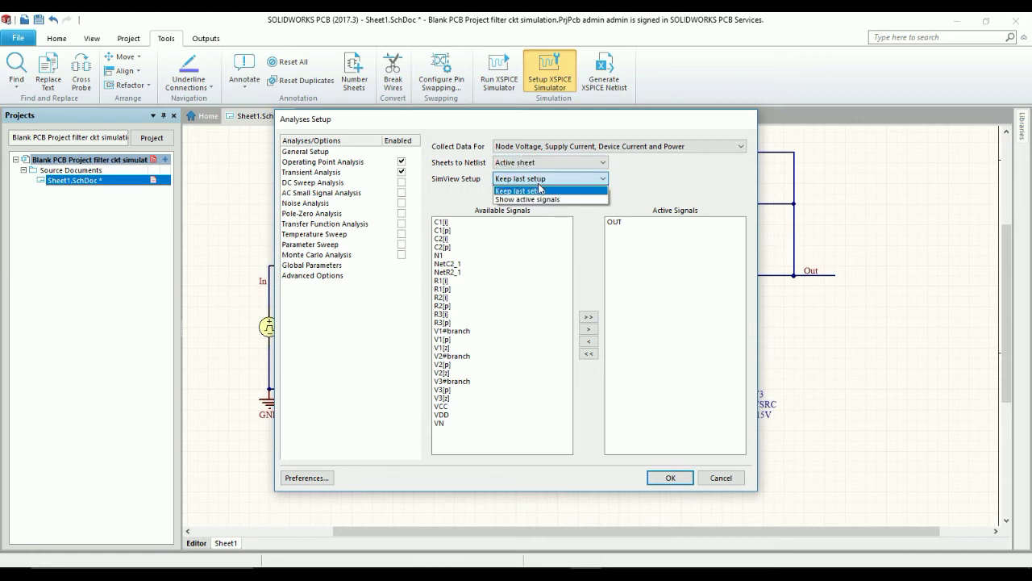
left_click(527, 203)
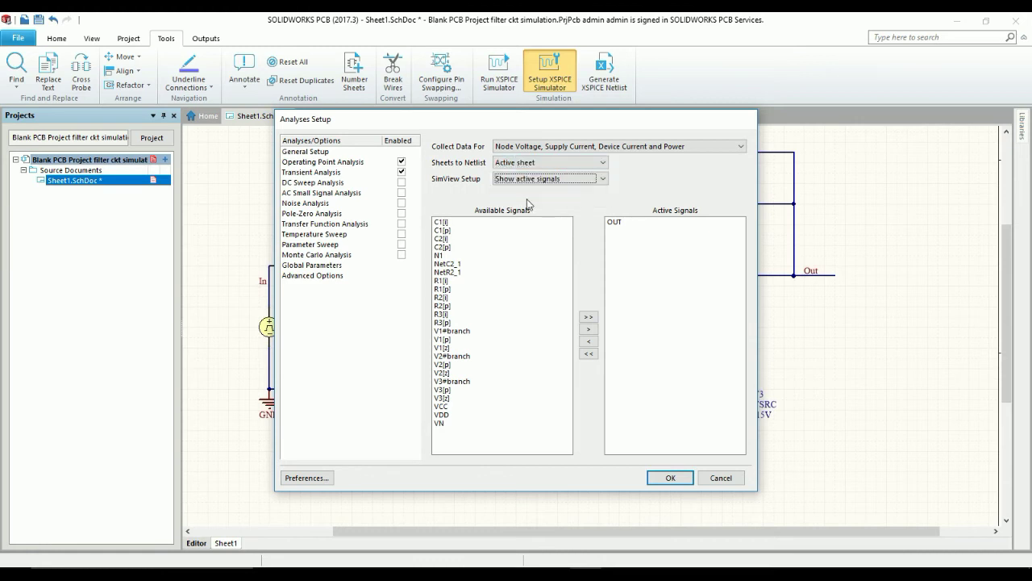
left_click(536, 147)
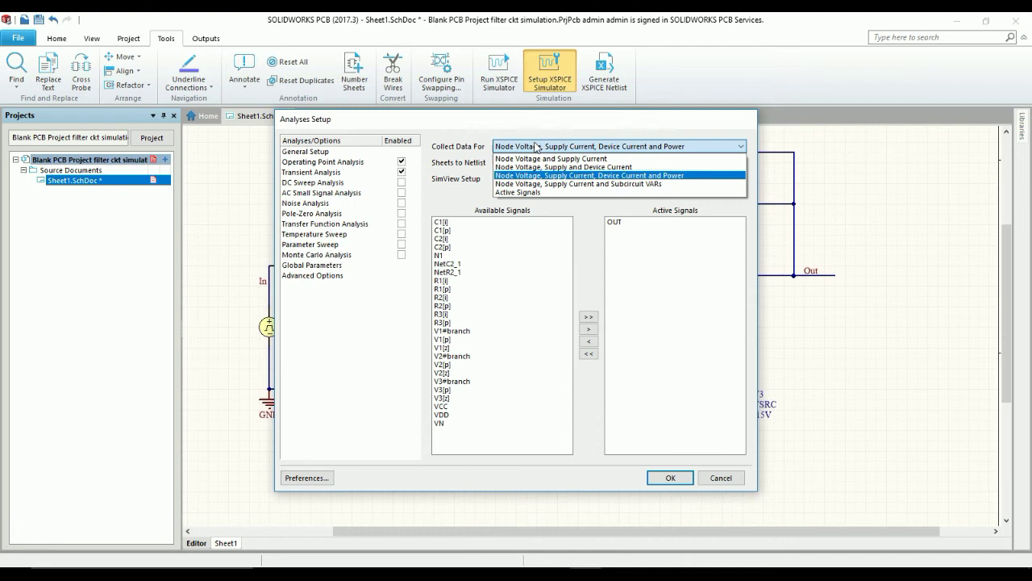
left_click(516, 175)
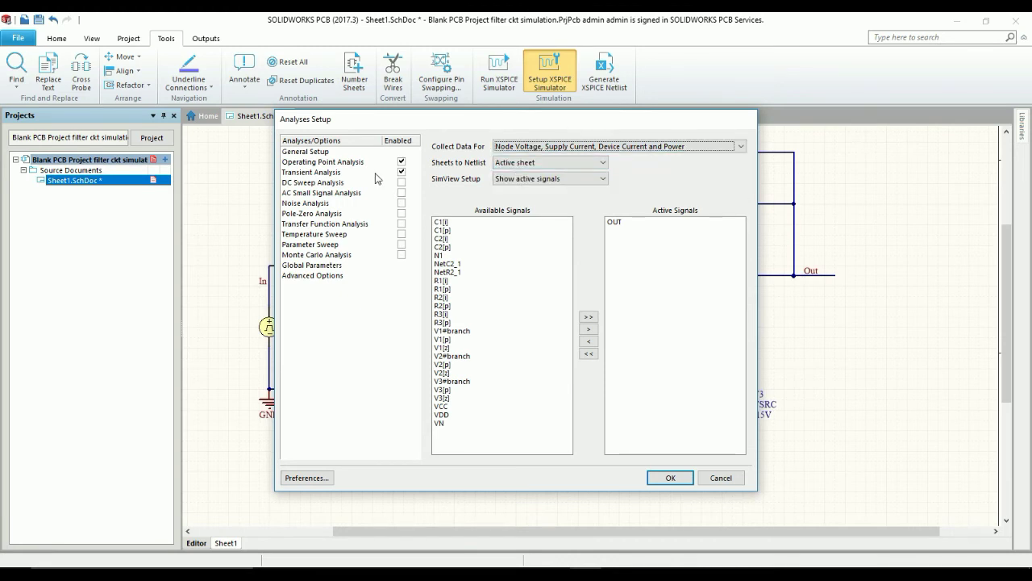
left_click(359, 164)
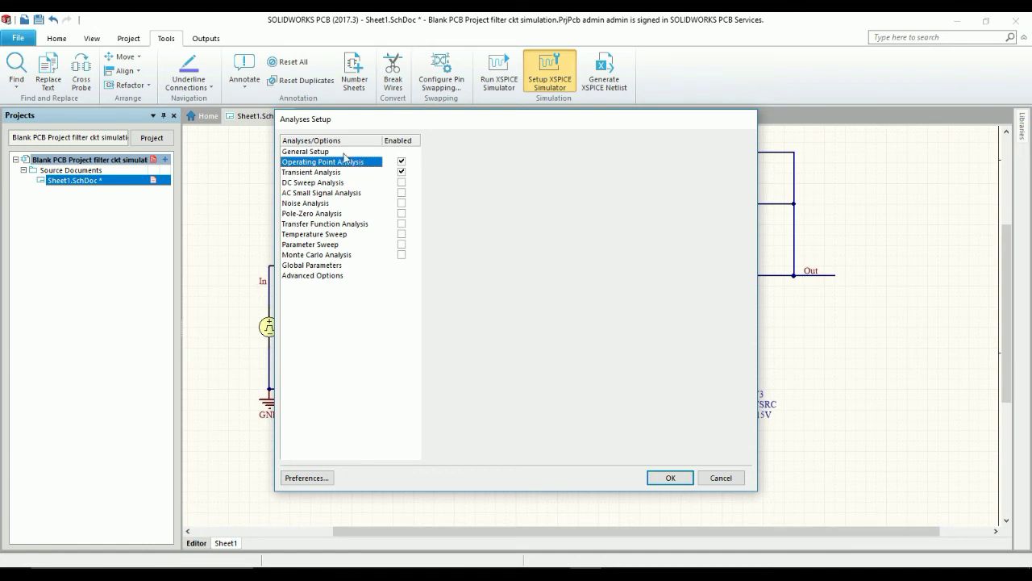
left_click(344, 152)
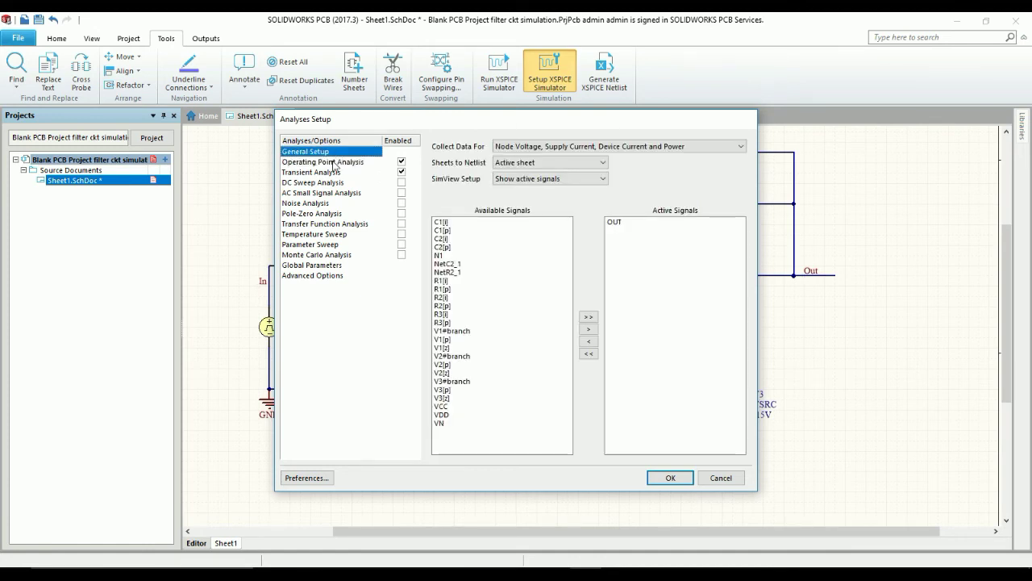
Enable AC small-signal analysis with a 5K stop frequency
left_click(334, 163)
left_click(334, 175)
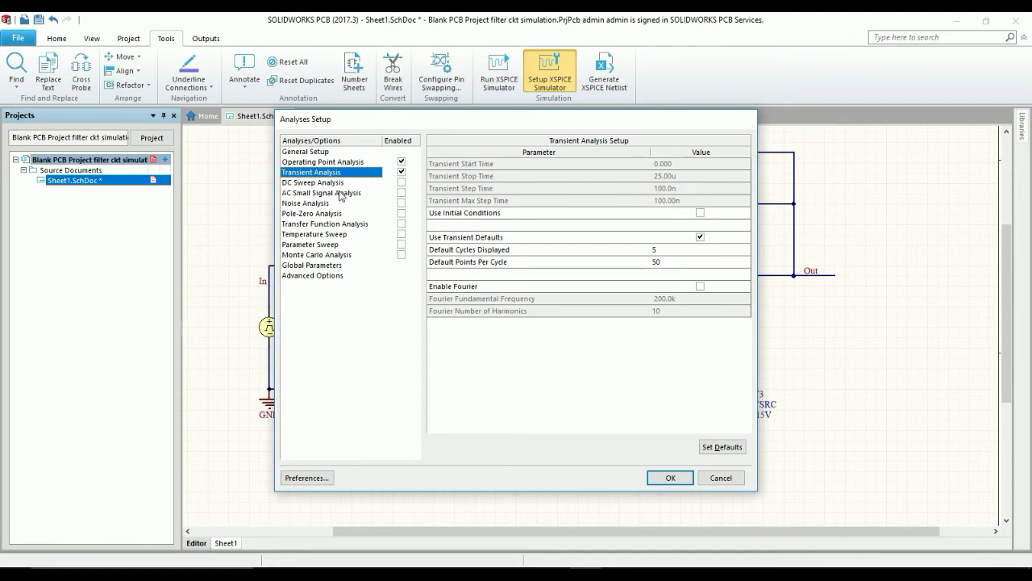
left_click(340, 195)
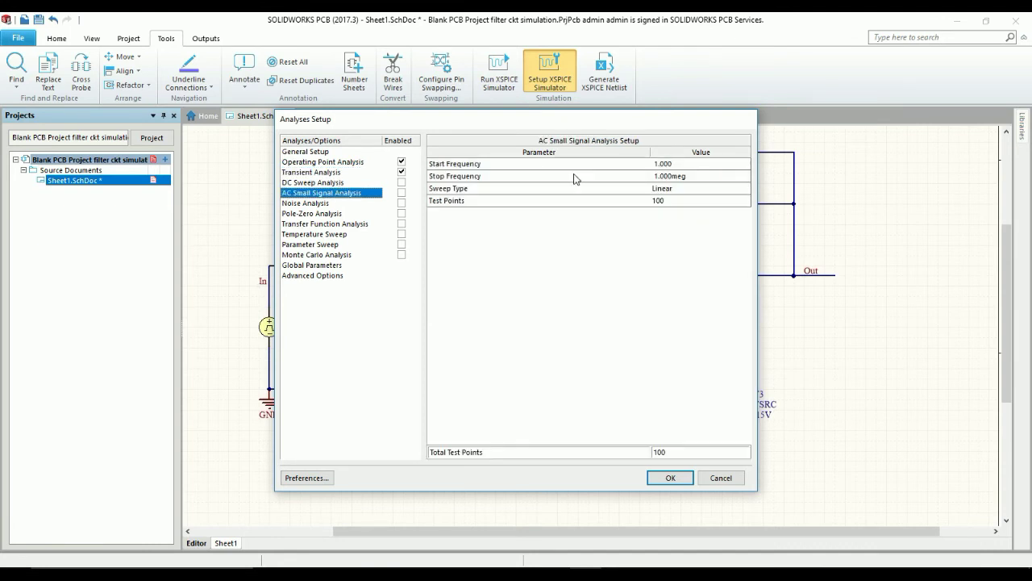
left_click(689, 177)
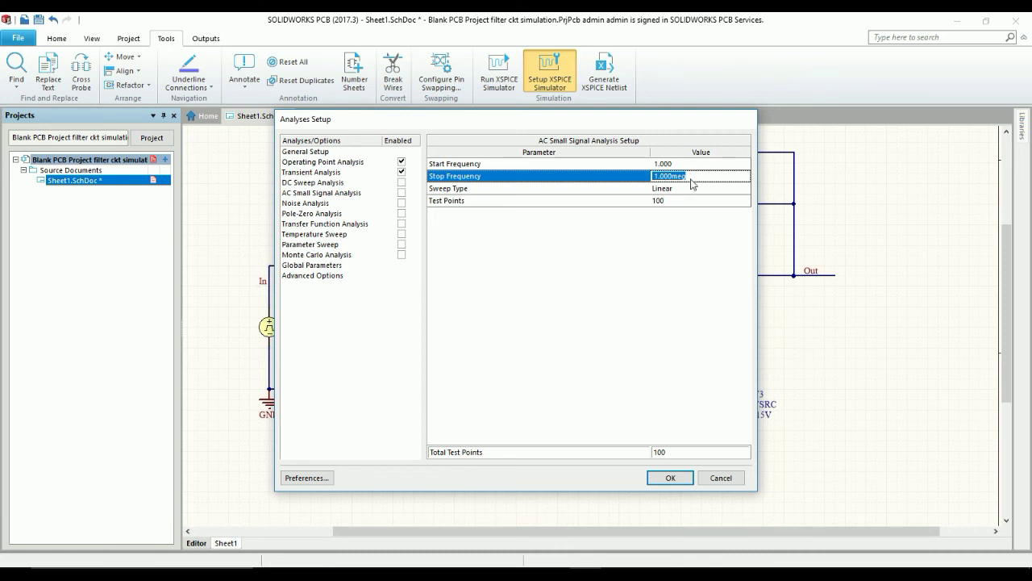
type("5")
type("K")
left_click(675, 201)
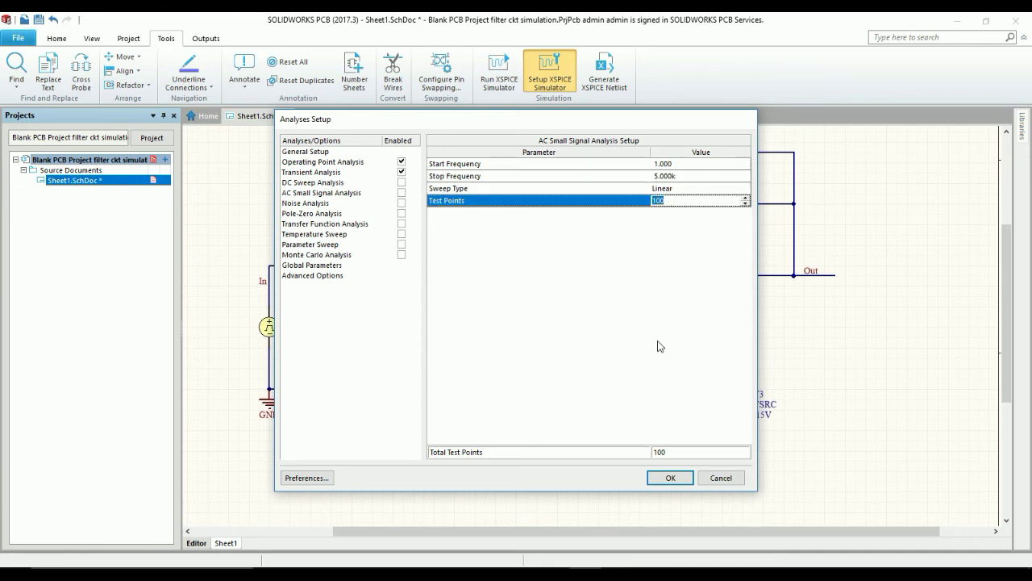
left_click(400, 193)
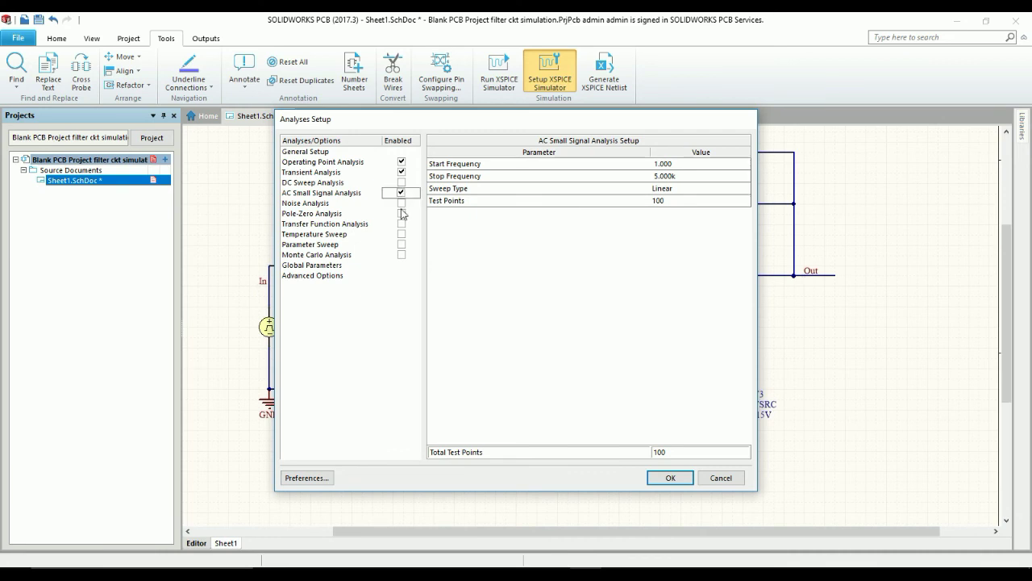
Enable Monte Carlo analysis and accept the analyses setup
left_click(345, 255)
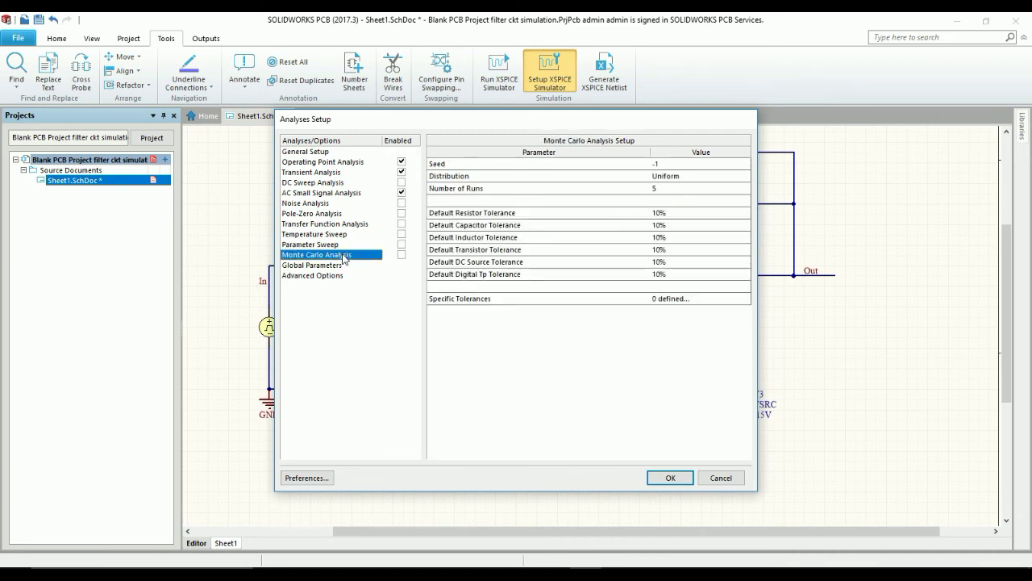
left_click(401, 254)
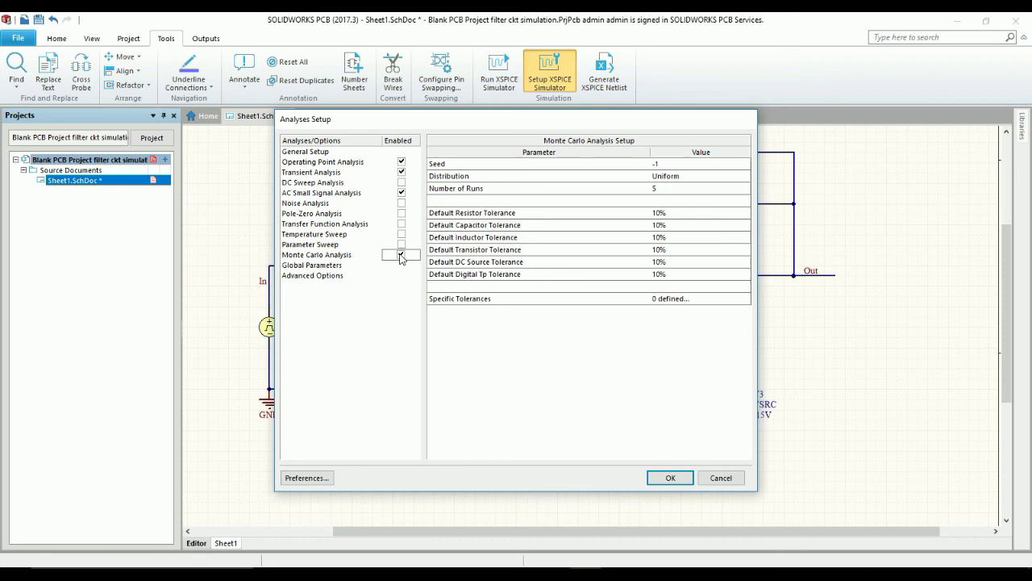
left_click(669, 477)
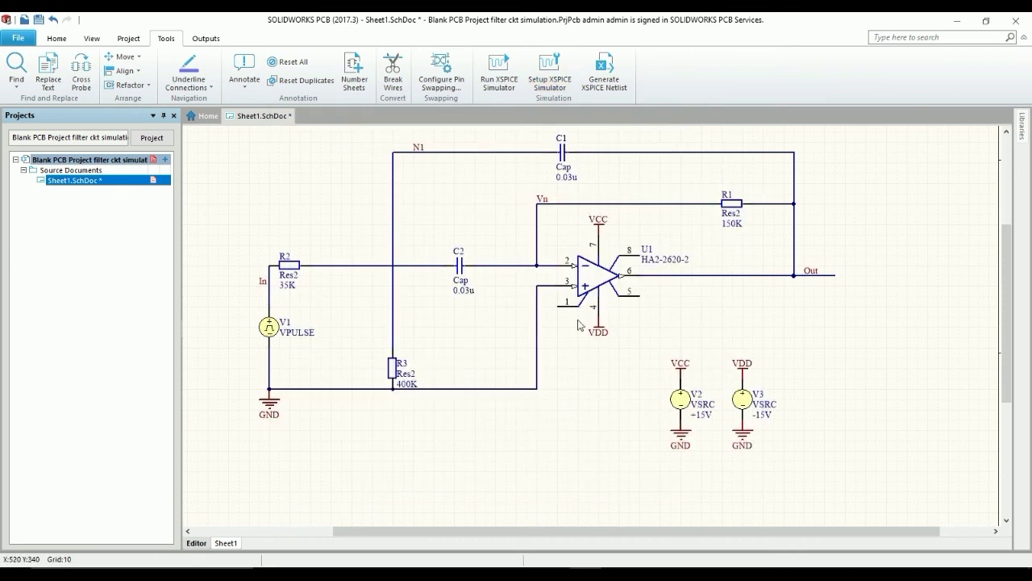
Run the XSPICE simulation and view the transient, AC and operating-point results for OUT
left_click(507, 90)
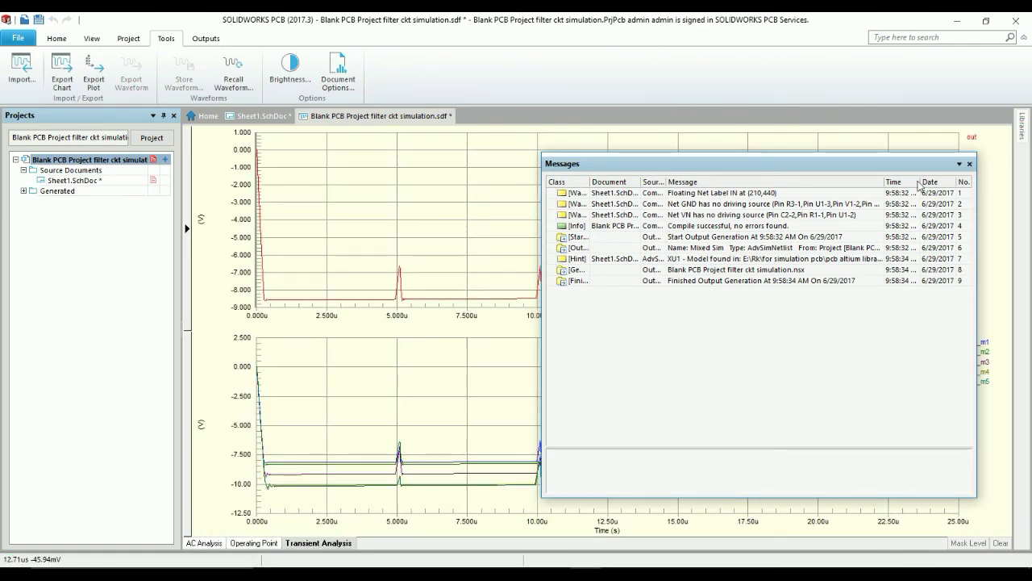
left_click(970, 165)
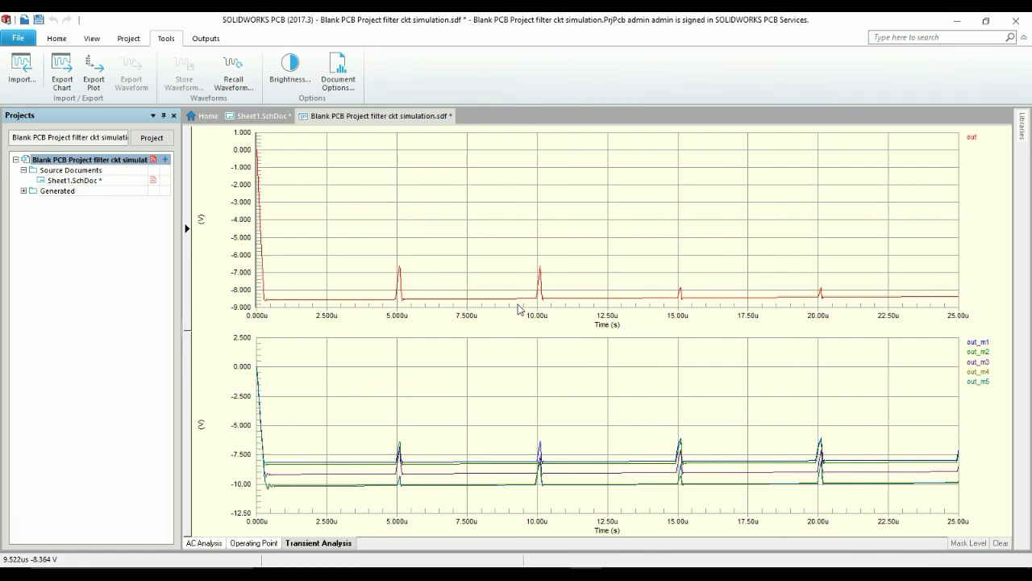
left_click(207, 544)
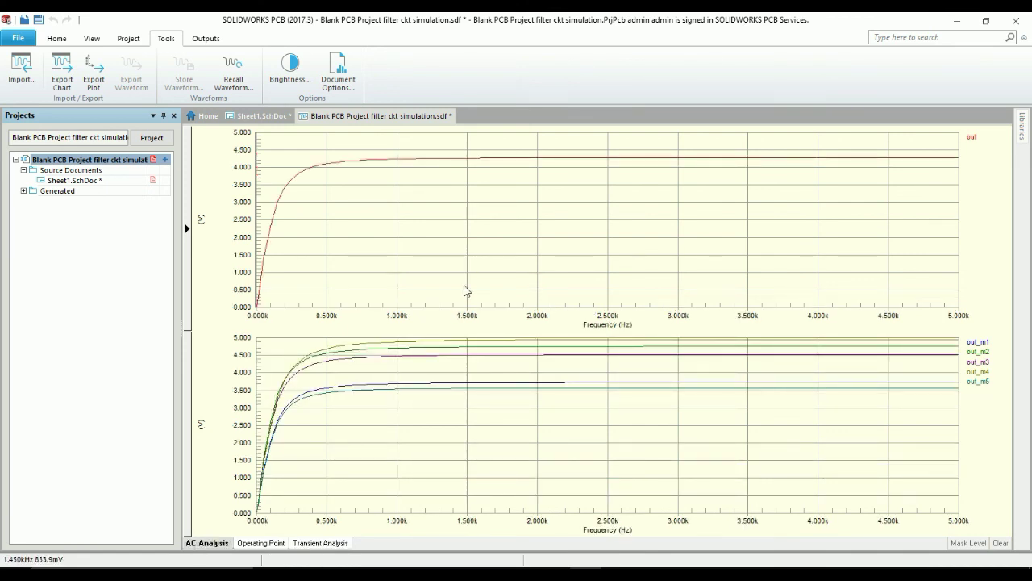
left_click(264, 544)
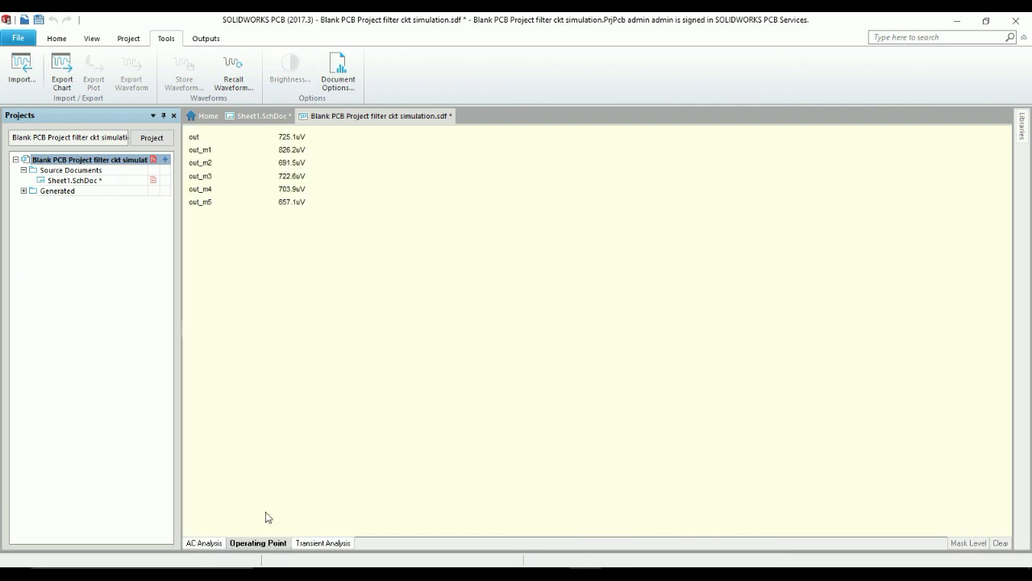